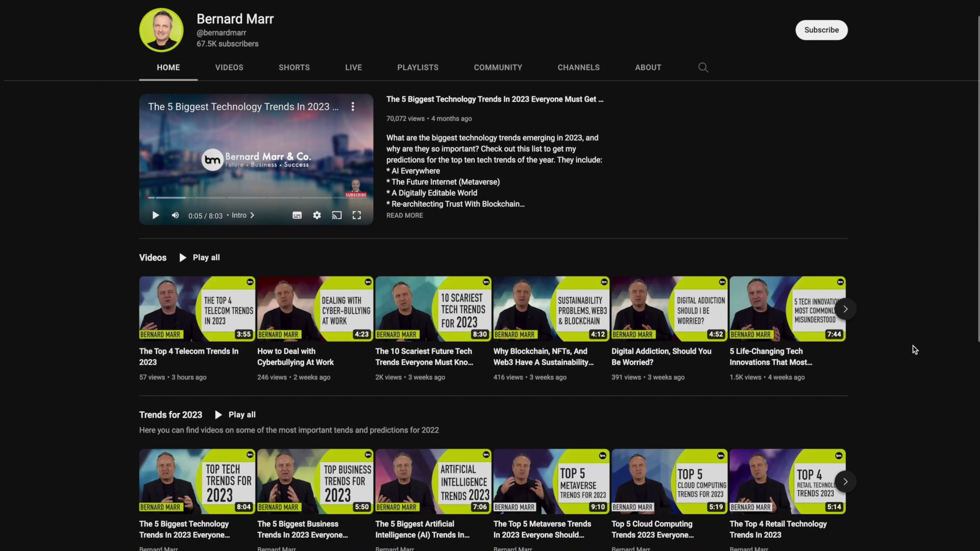
scroll(913, 350, "down", 5)
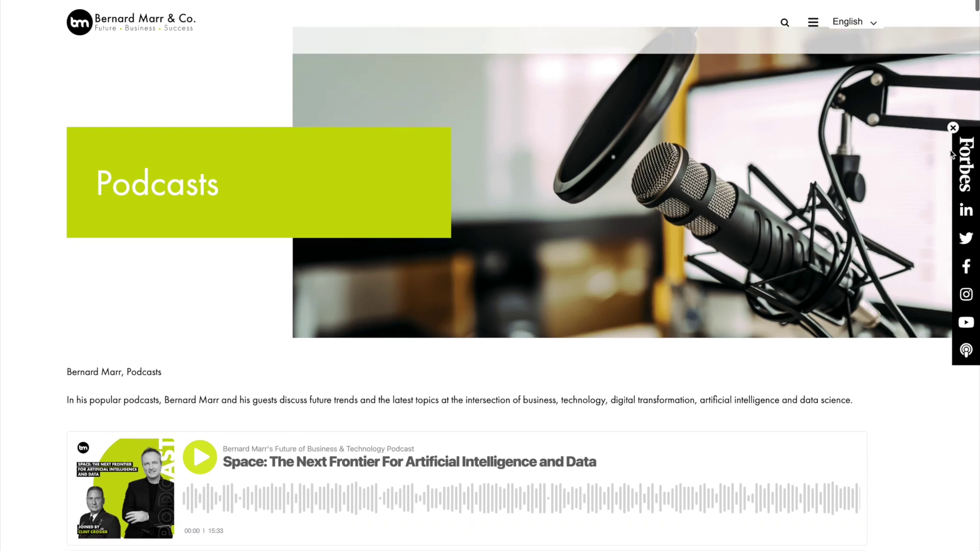
scroll(952, 153, "down", 3)
scroll(951, 153, "down", 2)
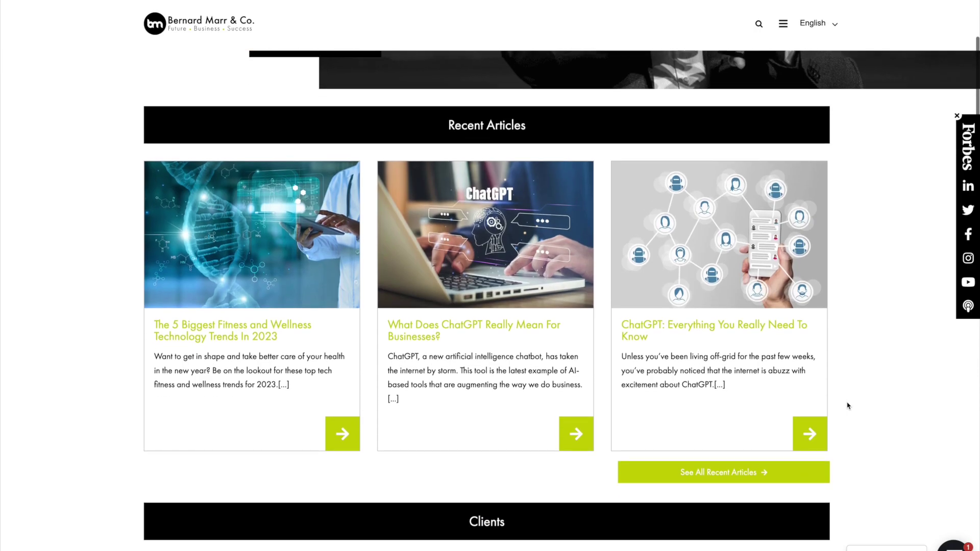